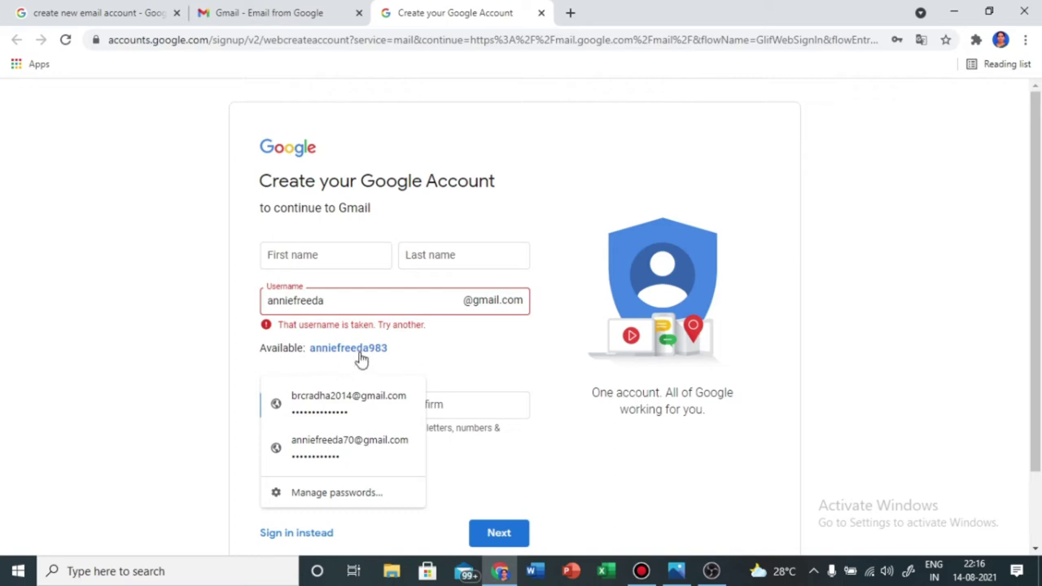
Step: Replace the digits after the taken username with new ones until the username is accepted
{"action": "left_click", "coordinate": [336, 301]}
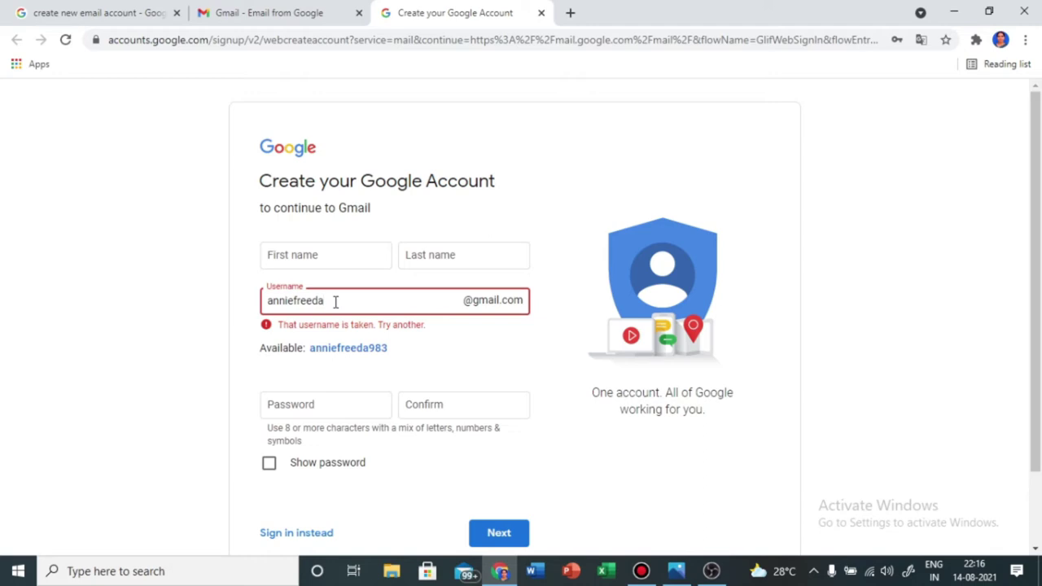
{"action": "type", "text": "18"}
{"action": "key", "text": "BackSpace"}
{"action": "key", "text": "BackSpace"}
{"action": "type", "text": "23"}
{"action": "left_click", "coordinate": [344, 407]}
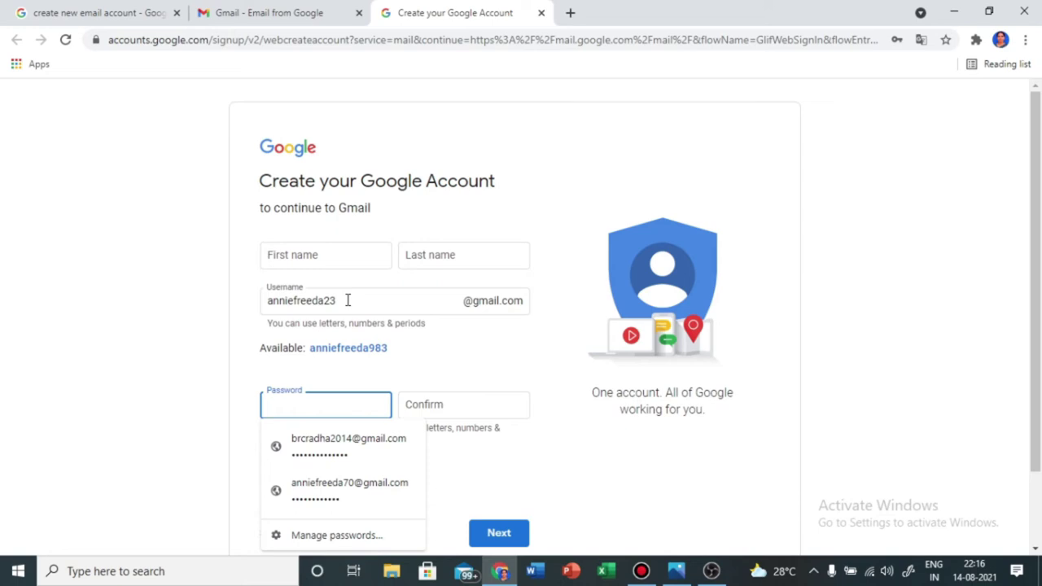
Step: Enter the account password in both Password and Confirm with Show password on
{"action": "scroll", "coordinate": [347, 300], "scroll_direction": "down", "scroll_amount": 1}
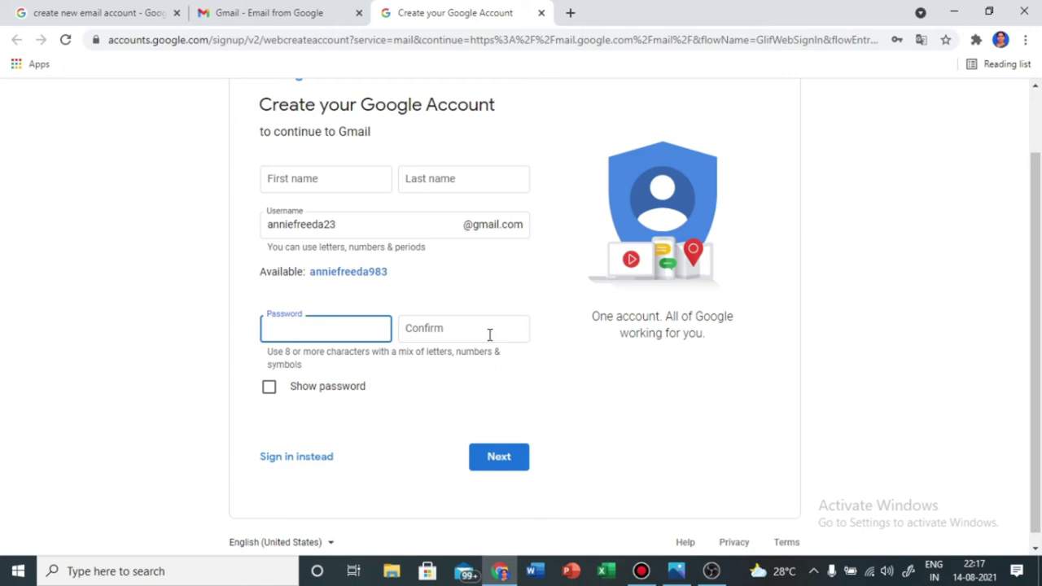
{"action": "left_click", "coordinate": [443, 330]}
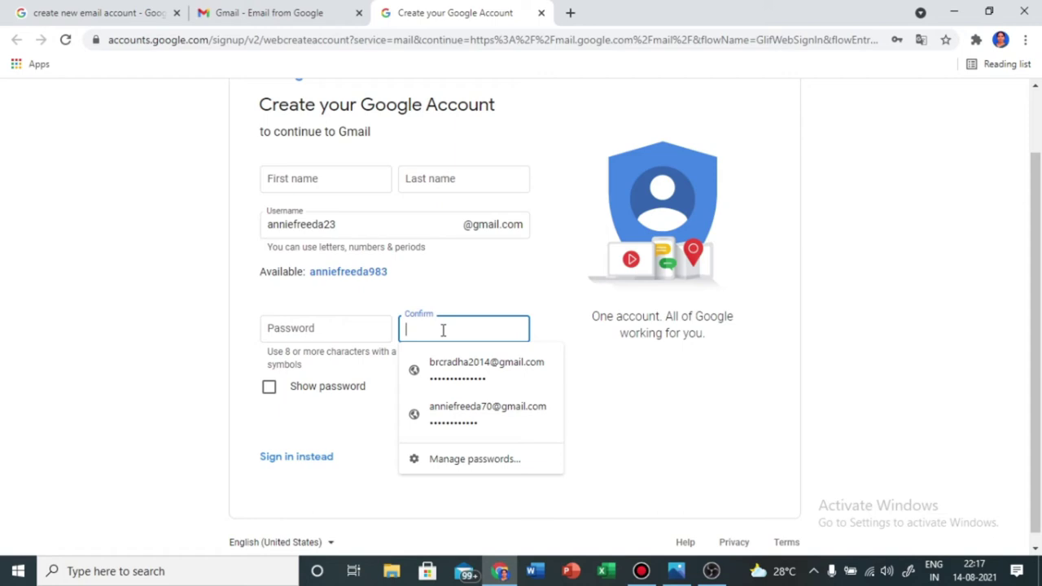
{"action": "left_click", "coordinate": [268, 391]}
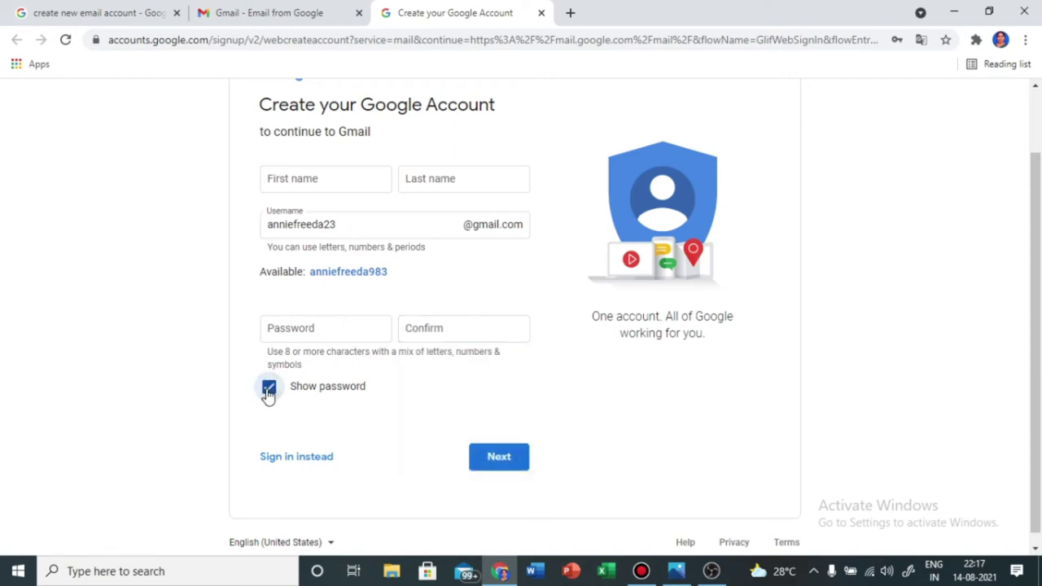
{"action": "left_click", "coordinate": [277, 332]}
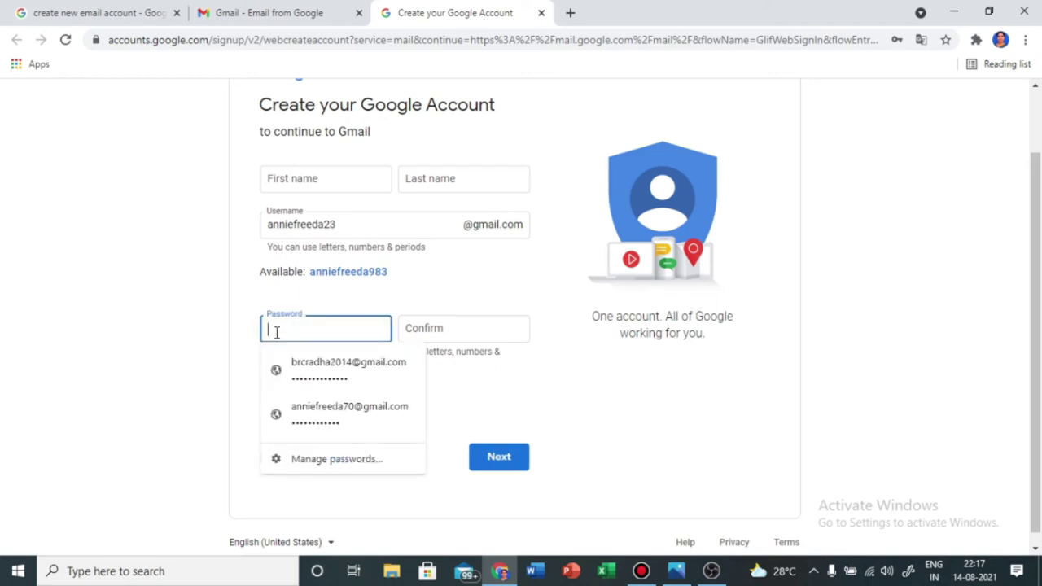
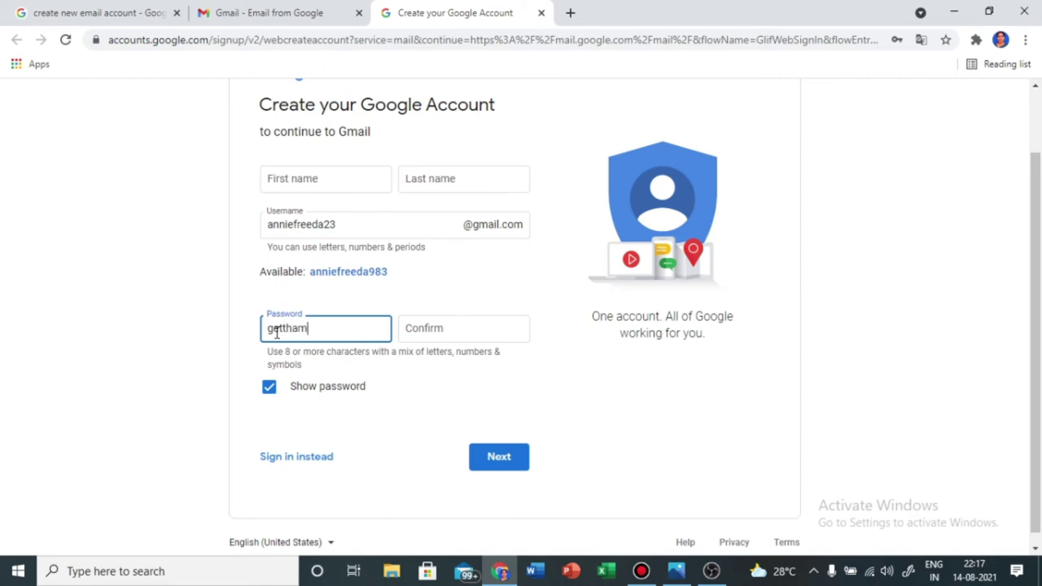
{"action": "left_click", "coordinate": [435, 331]}
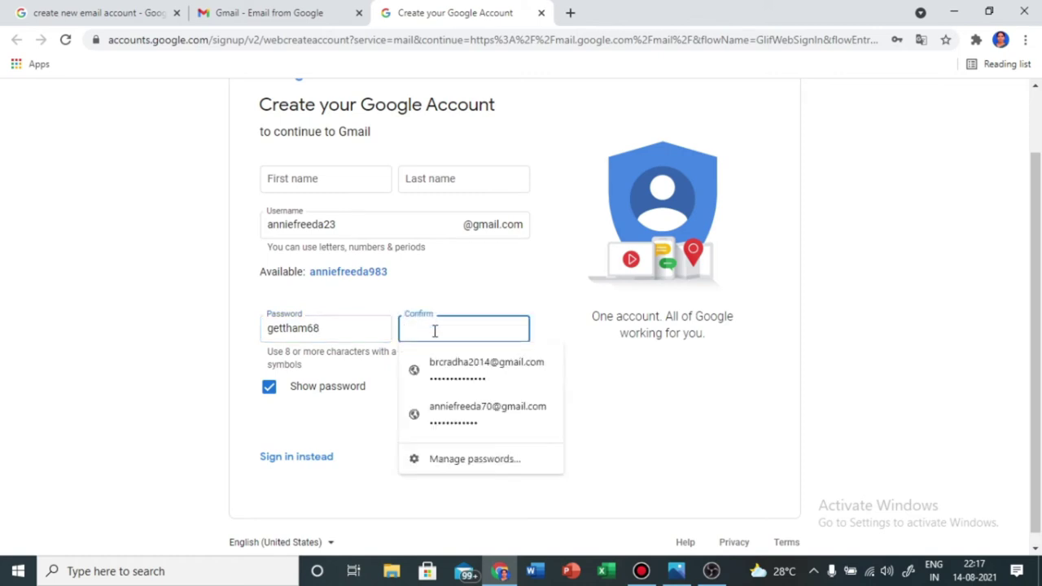
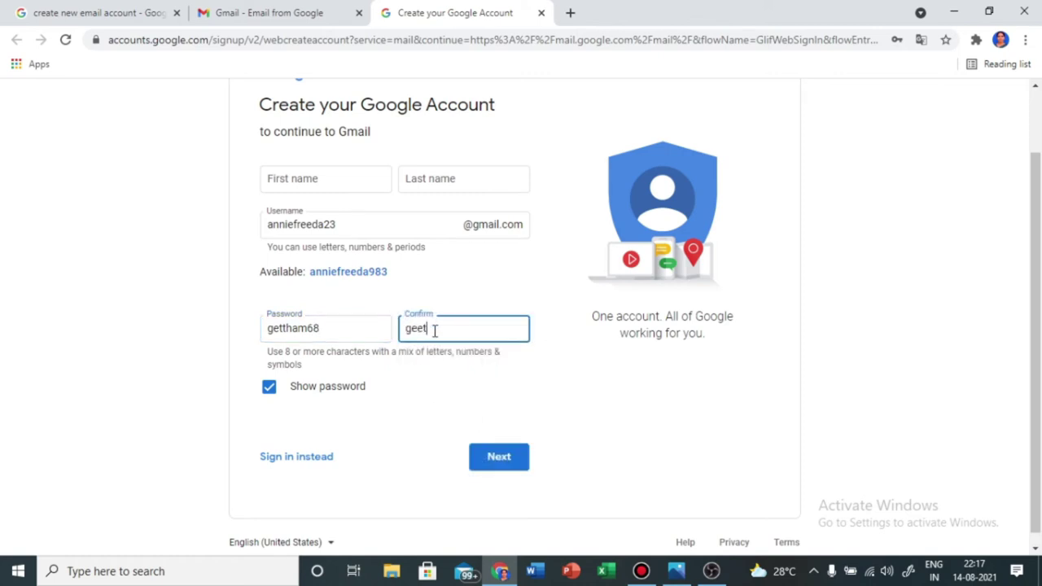
Step: Compare the two passwords with Show password, mask them again, and submit the page
{"action": "left_click", "coordinate": [269, 391]}
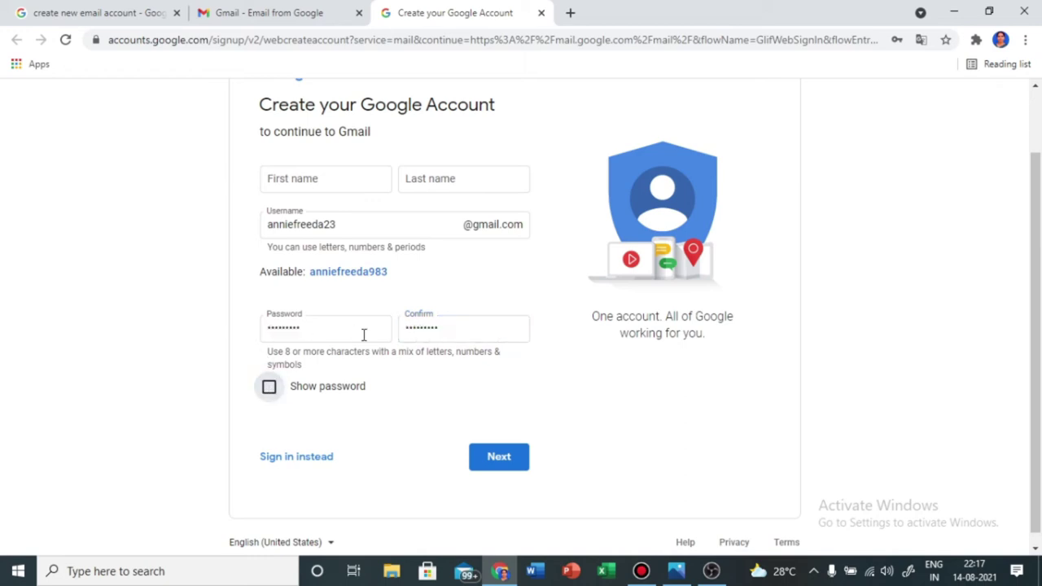
{"action": "left_click", "coordinate": [270, 390]}
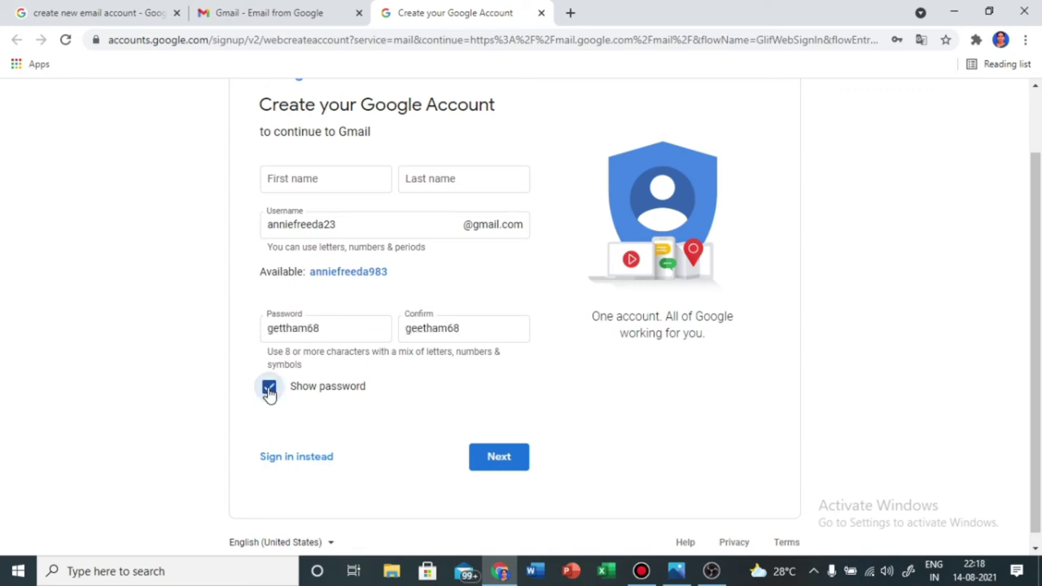
{"action": "left_click", "coordinate": [269, 391]}
{"action": "left_click", "coordinate": [511, 465]}
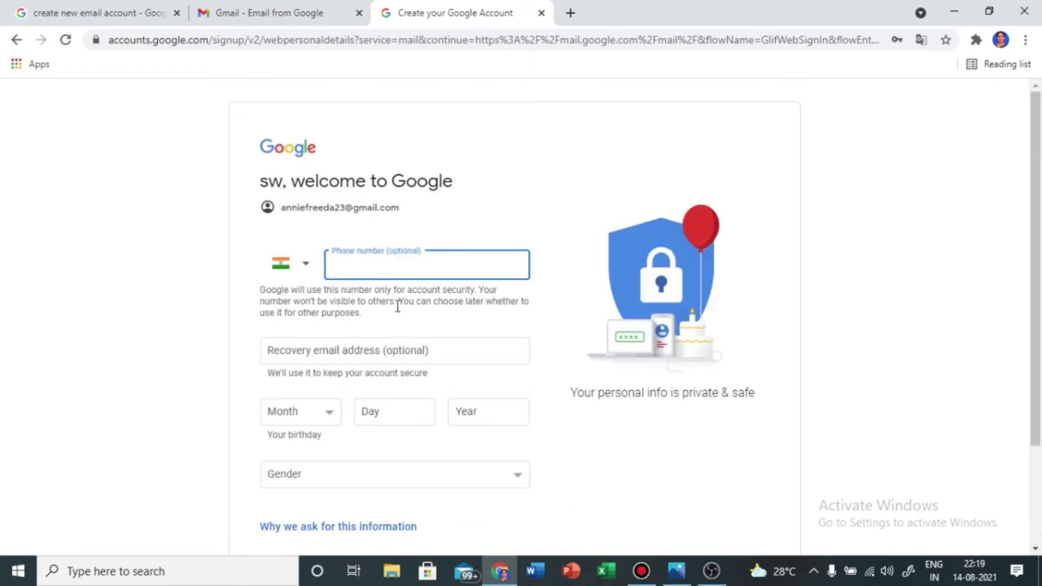
Step: Skip phone, recovery email, birthday and gender, leaving them blank, and continue
{"action": "scroll", "coordinate": [411, 267], "scroll_direction": "down", "scroll_amount": 2}
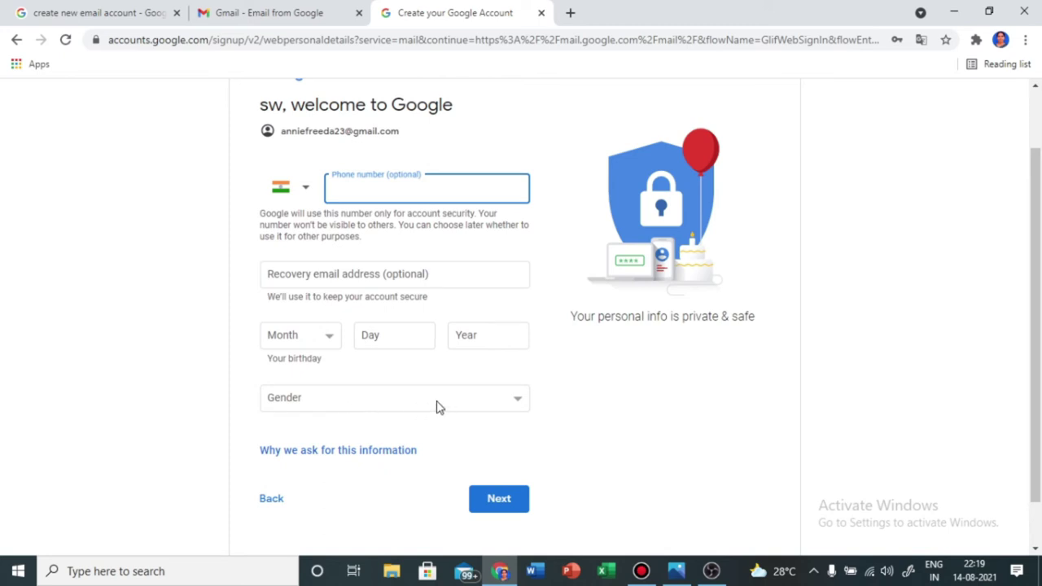
{"action": "scroll", "coordinate": [437, 407], "scroll_direction": "down", "scroll_amount": 2}
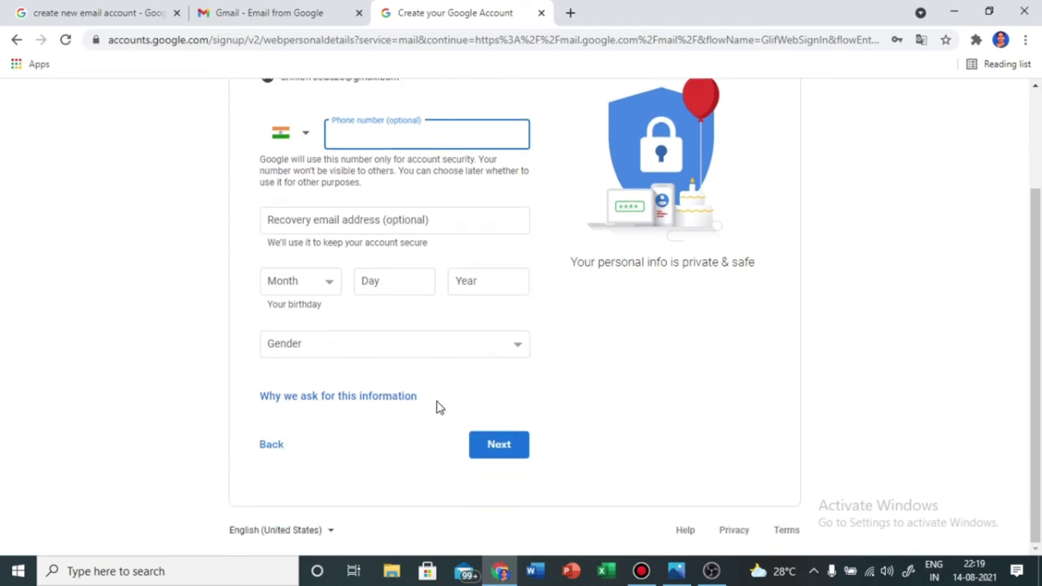
{"action": "left_click", "coordinate": [500, 445]}
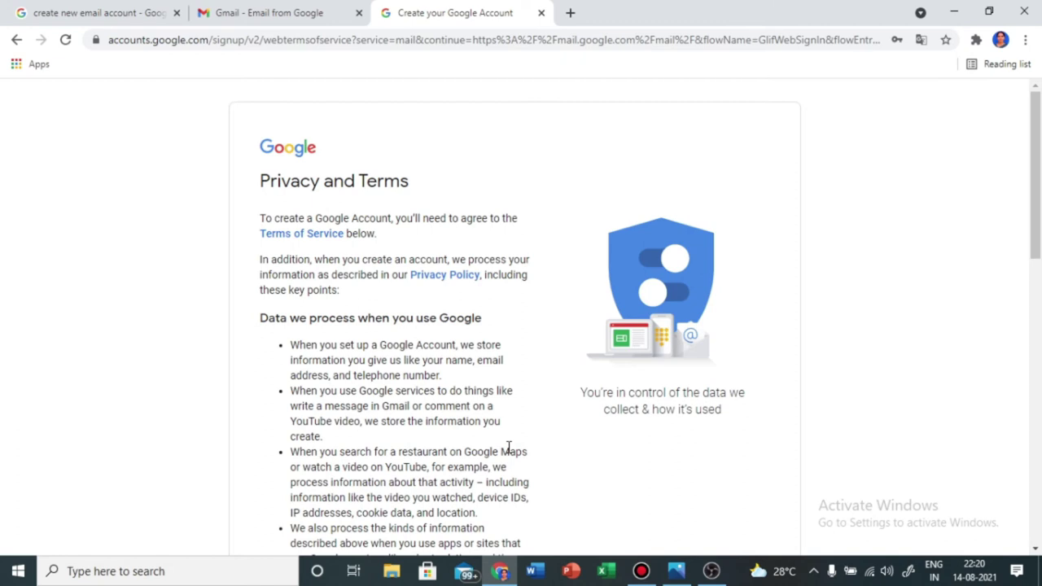
Step: Agree to Google's Privacy and Terms and decline the new Chrome profile
{"action": "scroll", "coordinate": [508, 447], "scroll_direction": "down", "scroll_amount": 9}
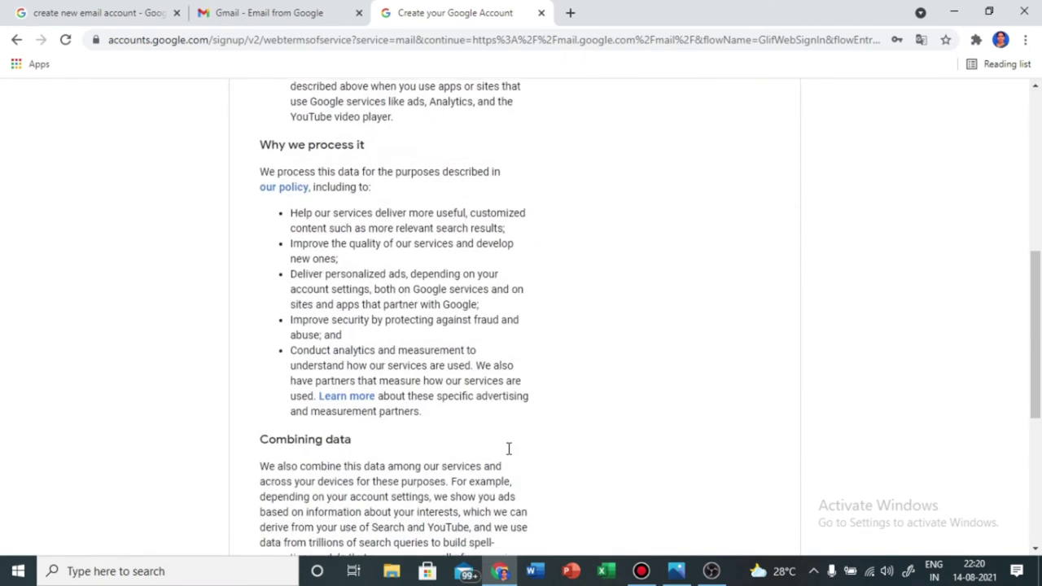
{"action": "scroll", "coordinate": [505, 464], "scroll_direction": "down", "scroll_amount": 1}
{"action": "left_click", "coordinate": [500, 445]}
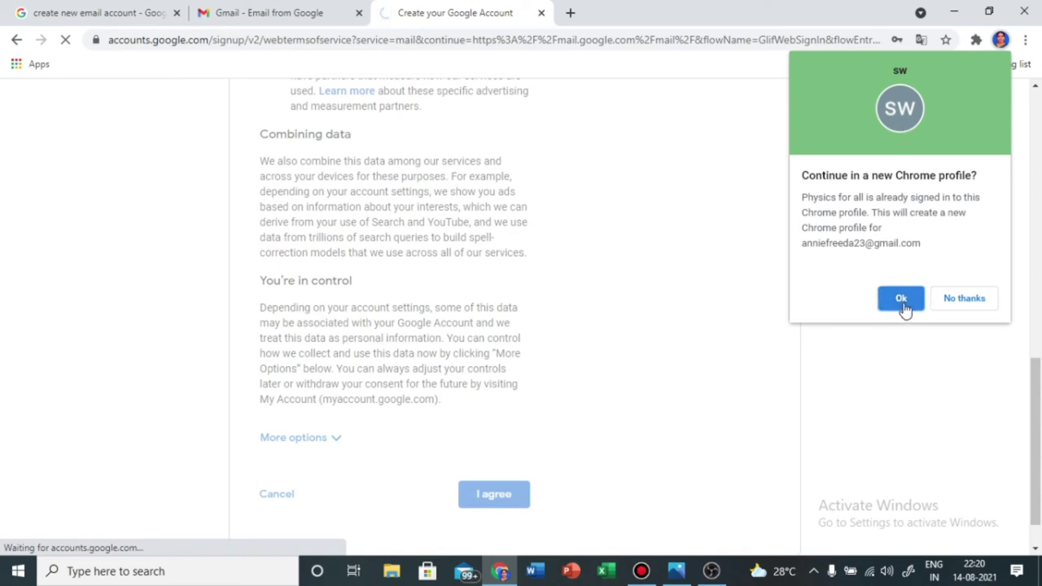
{"action": "left_click", "coordinate": [965, 299]}
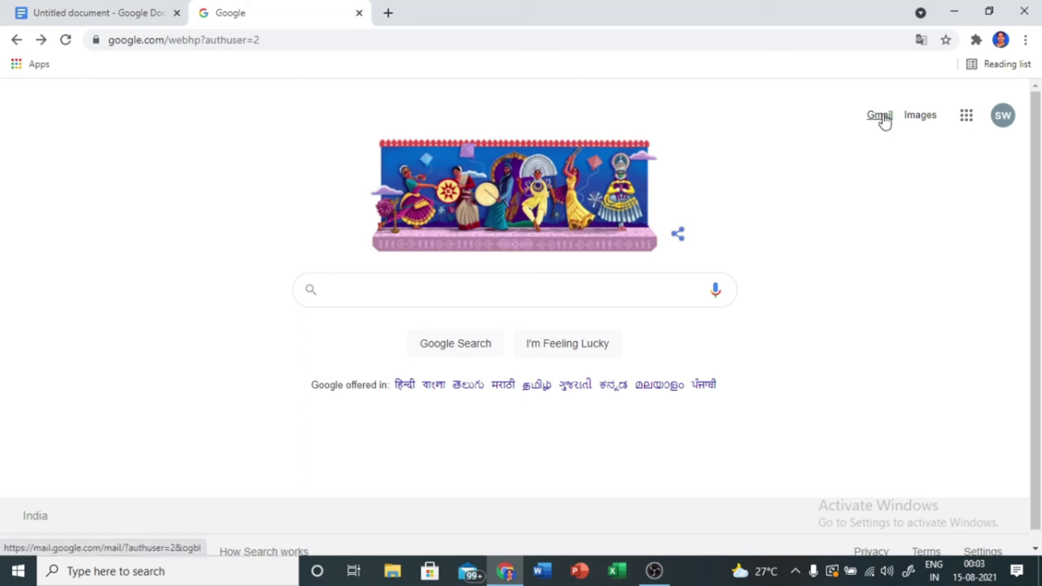
Step: Open Gmail from the Google home page and start a new Compose message
{"action": "left_click", "coordinate": [883, 119]}
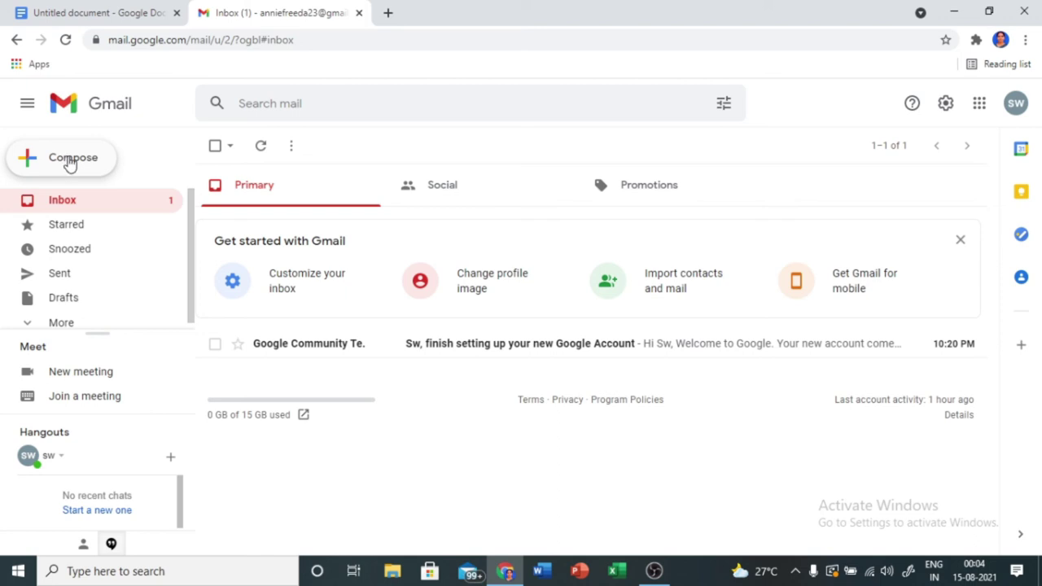
{"action": "left_click", "coordinate": [70, 162]}
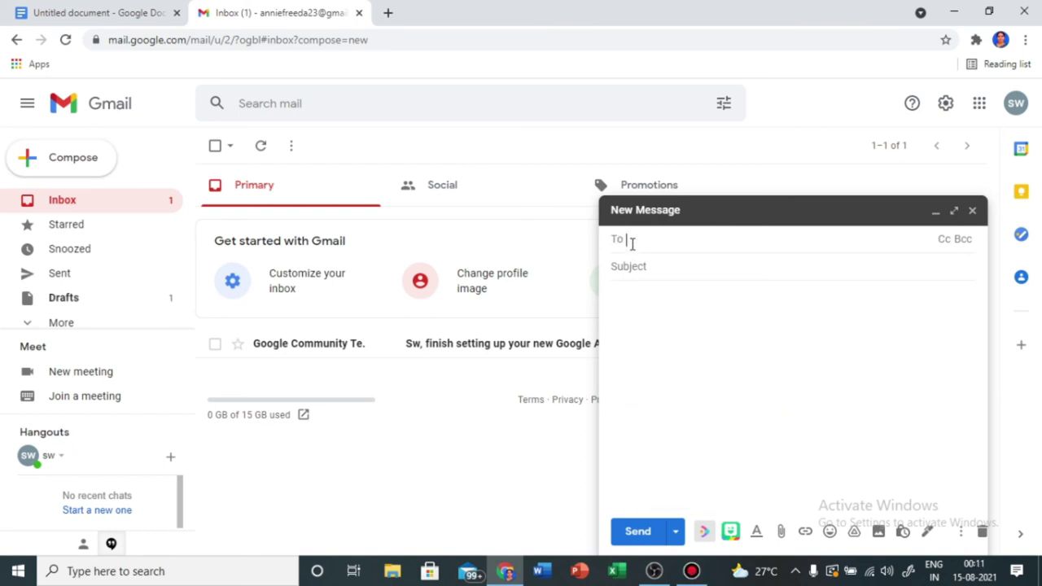
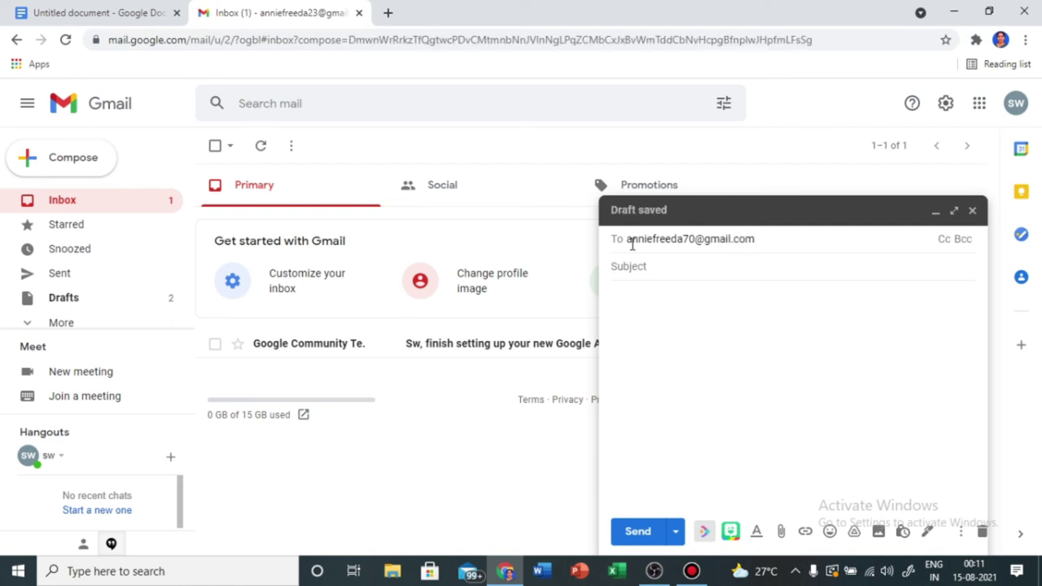
Step: Address the message to the friend's e-mail and type 'Dear Friend' in the body
{"action": "left_click", "coordinate": [620, 267]}
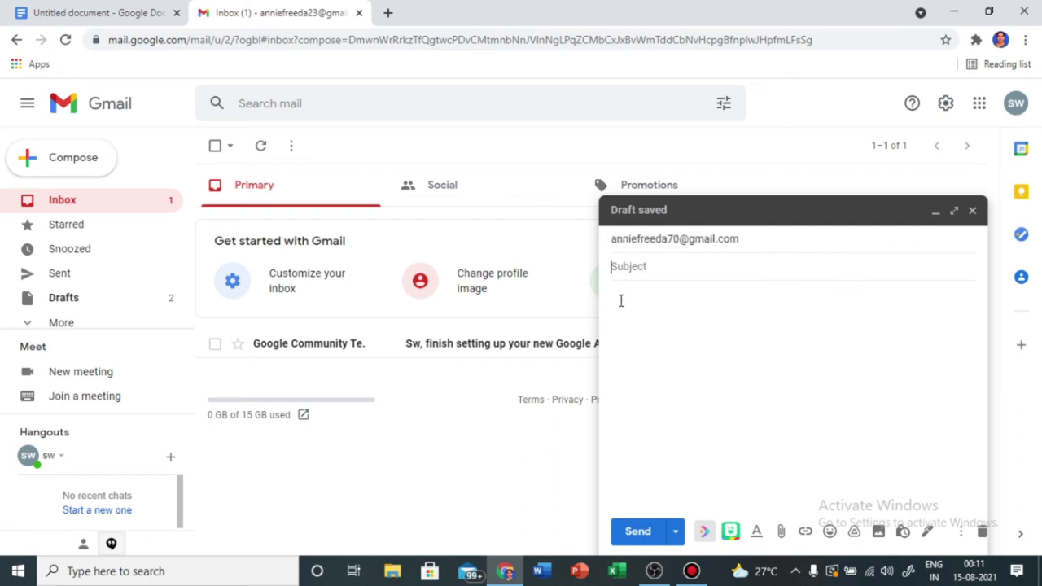
{"action": "left_click", "coordinate": [620, 300]}
{"action": "type", "text": "Dear Friend"}
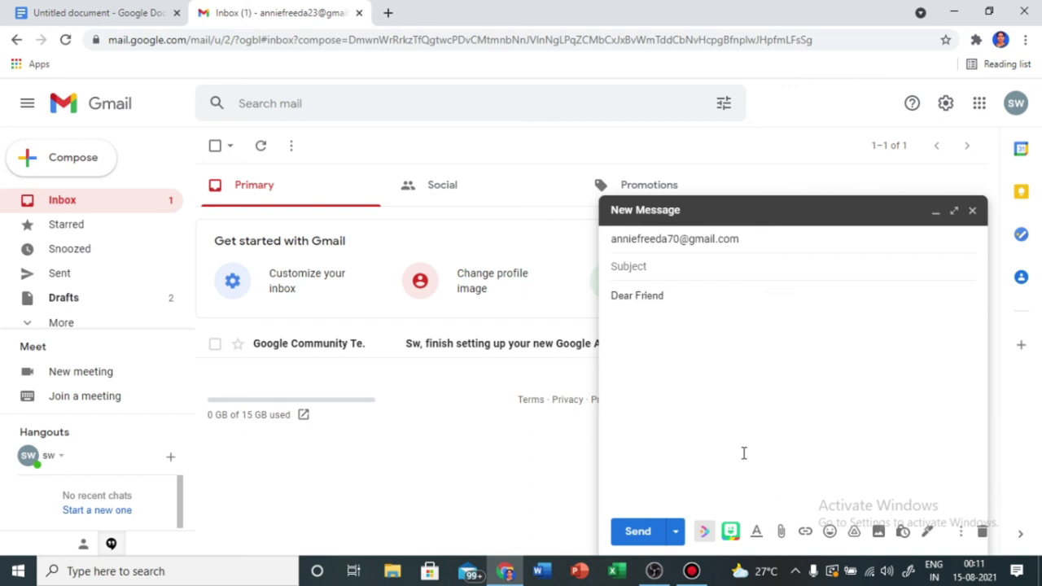
Step: Attach the Tamil-named Word document (.docx, 14K) from drive D
{"action": "left_click", "coordinate": [781, 533]}
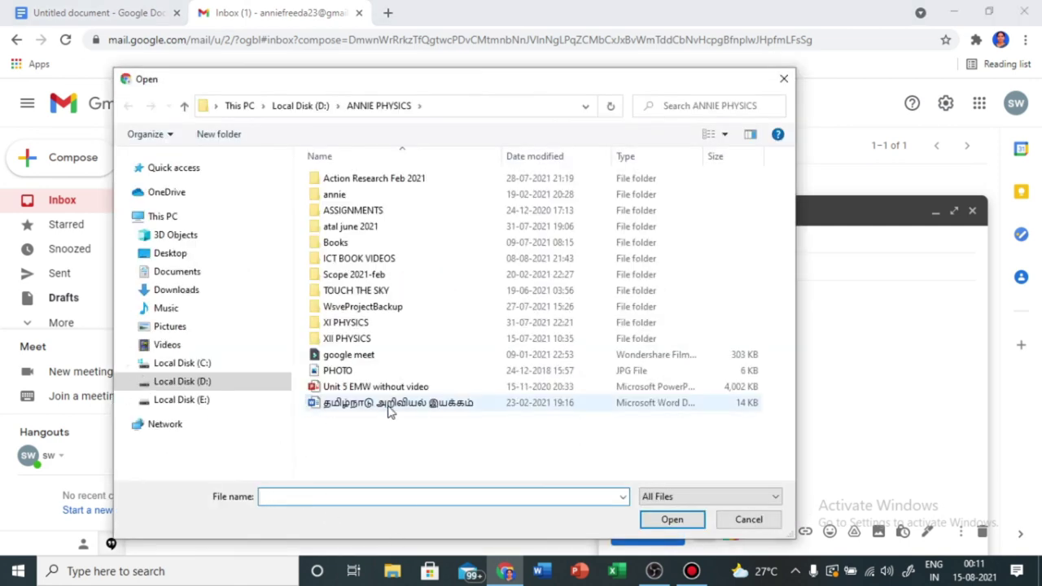
{"action": "left_click", "coordinate": [388, 410]}
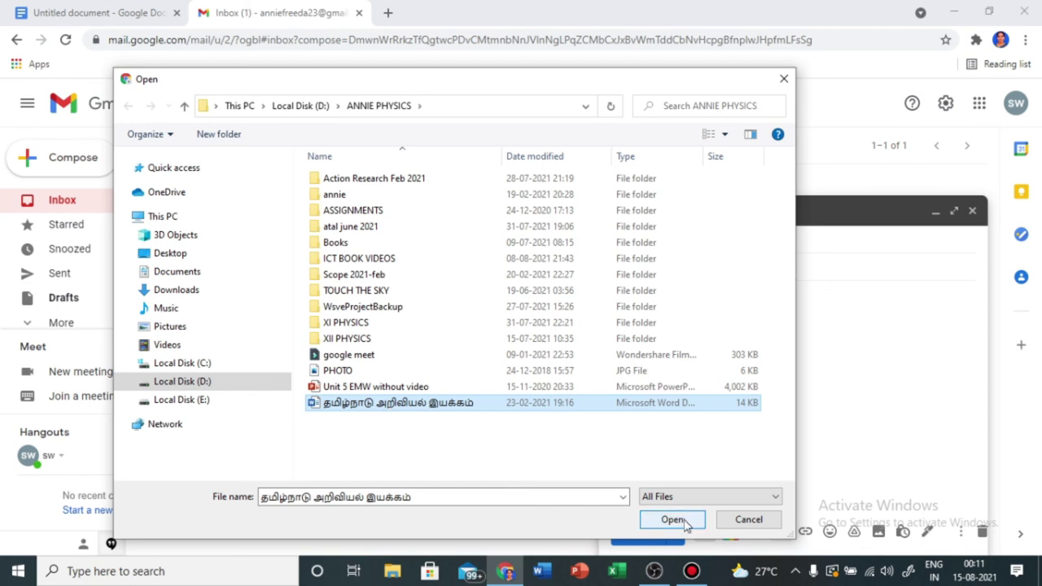
{"action": "left_click", "coordinate": [684, 523]}
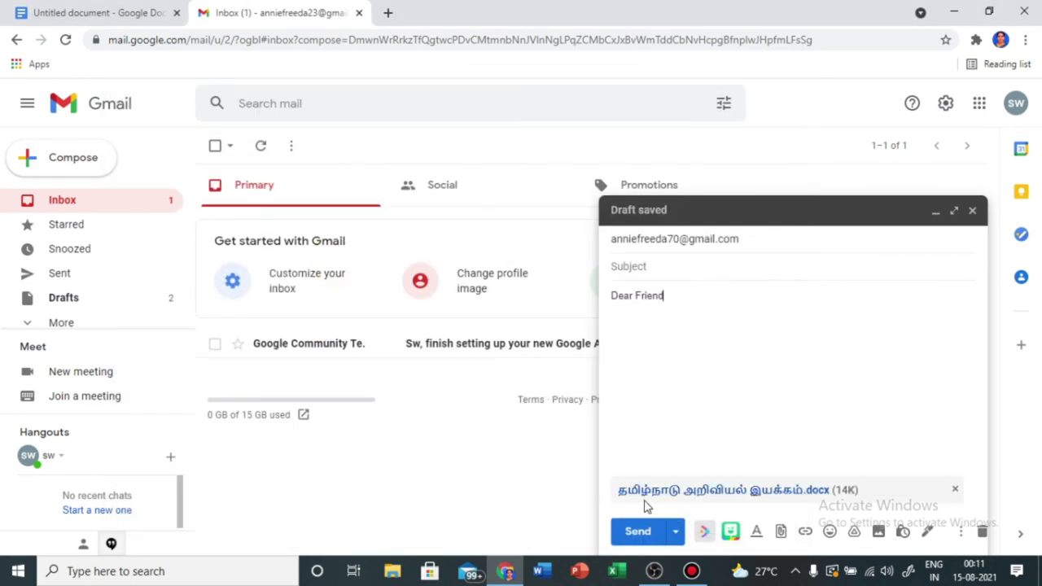